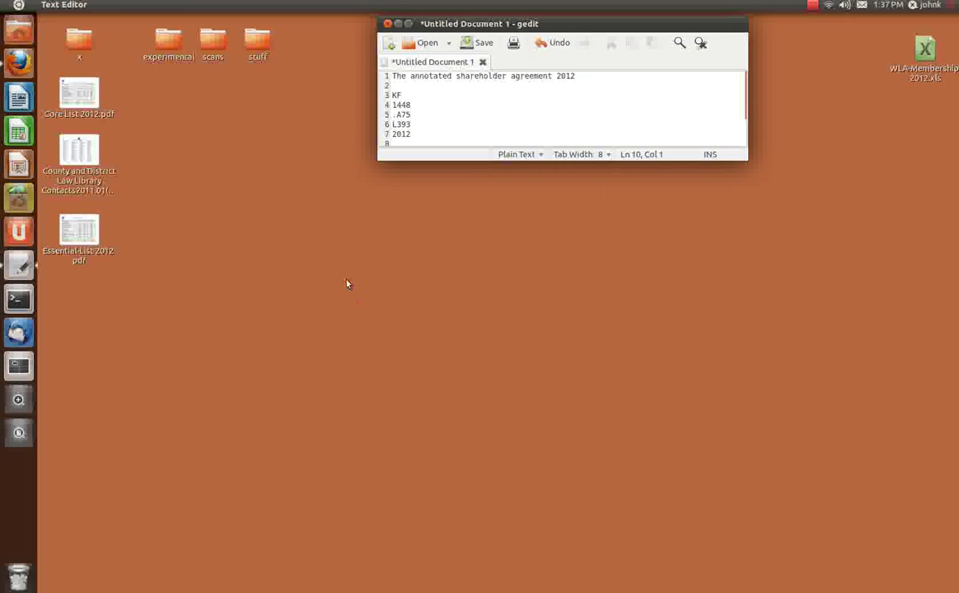
- Launch LibreOffice Writer and open the recent document 00 new book card.odt
left_click(18, 97)
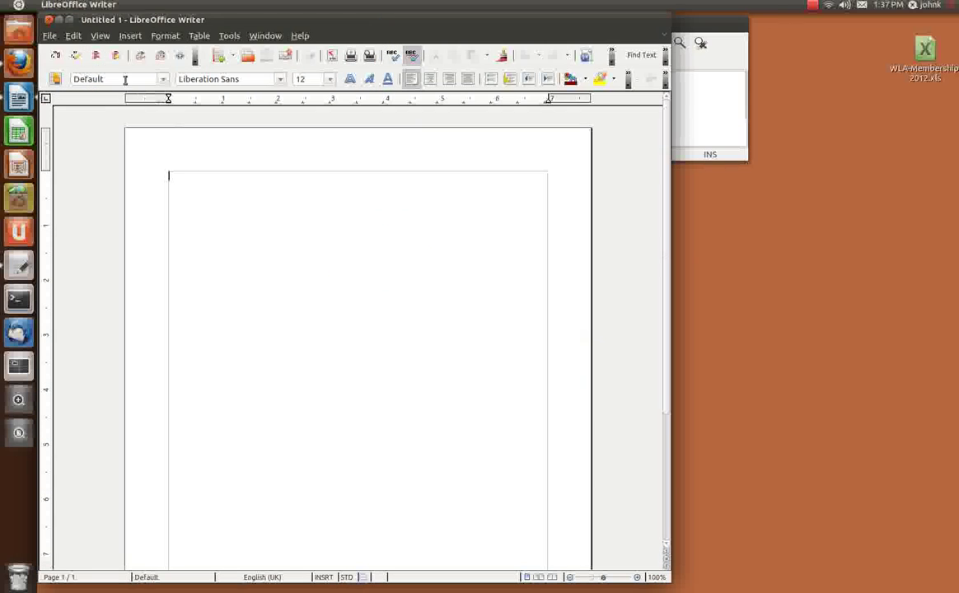
left_click(50, 37)
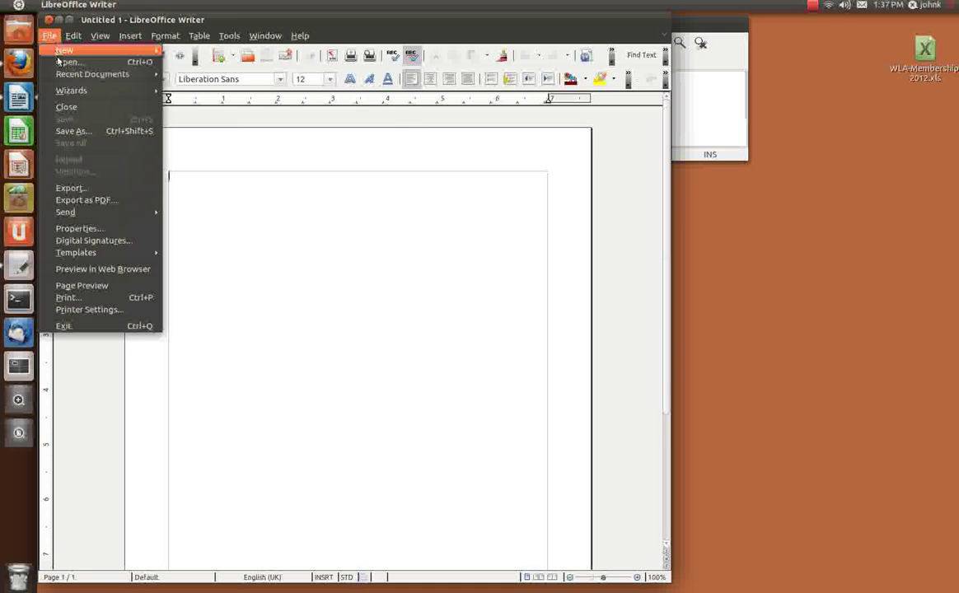
mouse_move(61, 72)
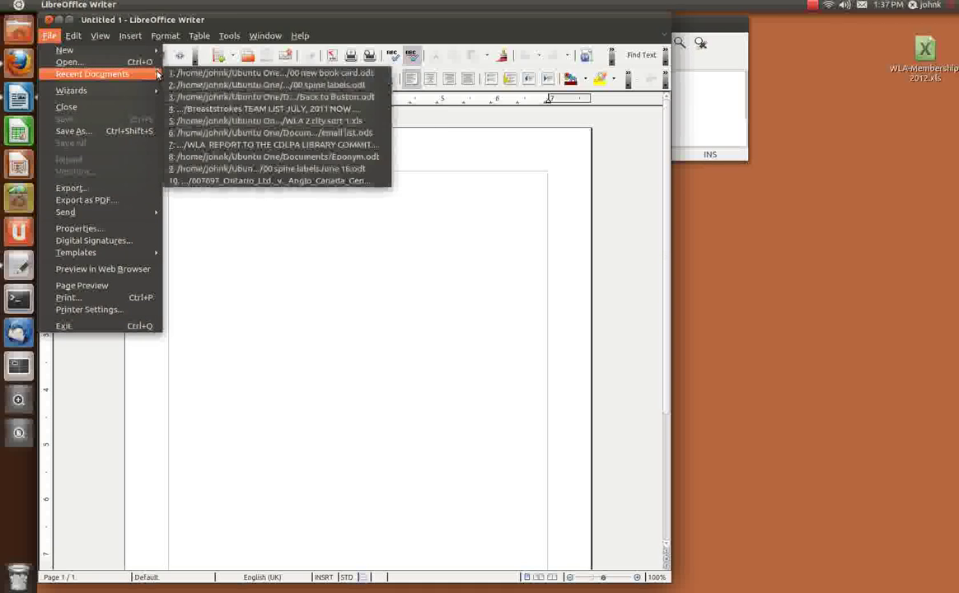
left_click(203, 73)
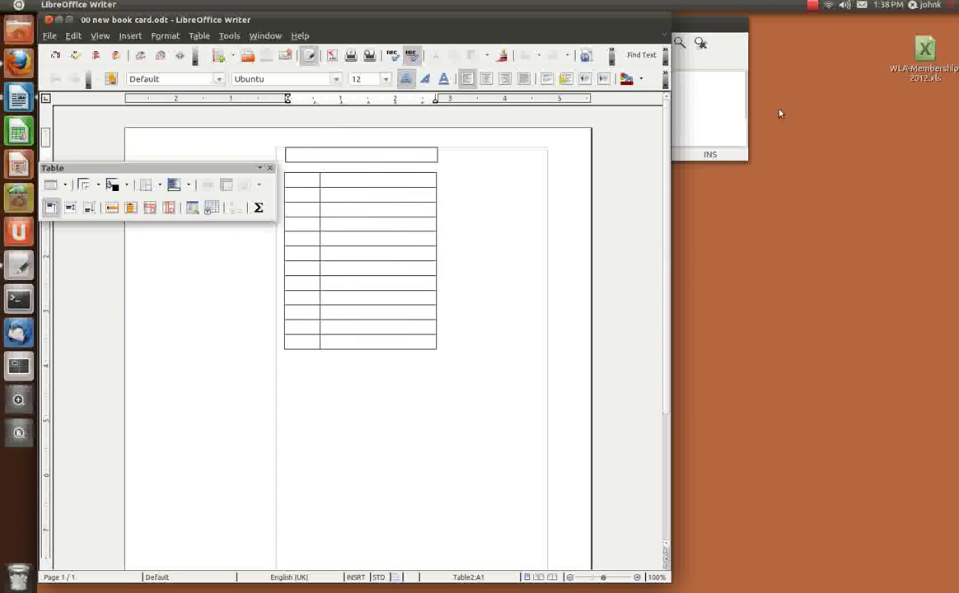
- Copy the title "The annotated shareholder agreement 2012" from the gedit notes into the heading box of the book card in Writer
left_click(713, 96)
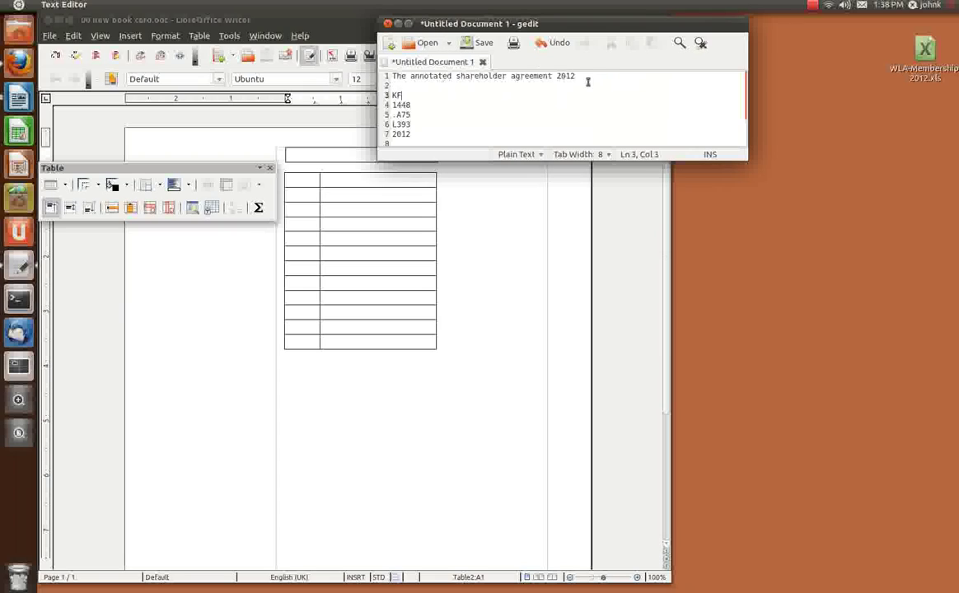
left_click_drag(576, 76, 349, 72)
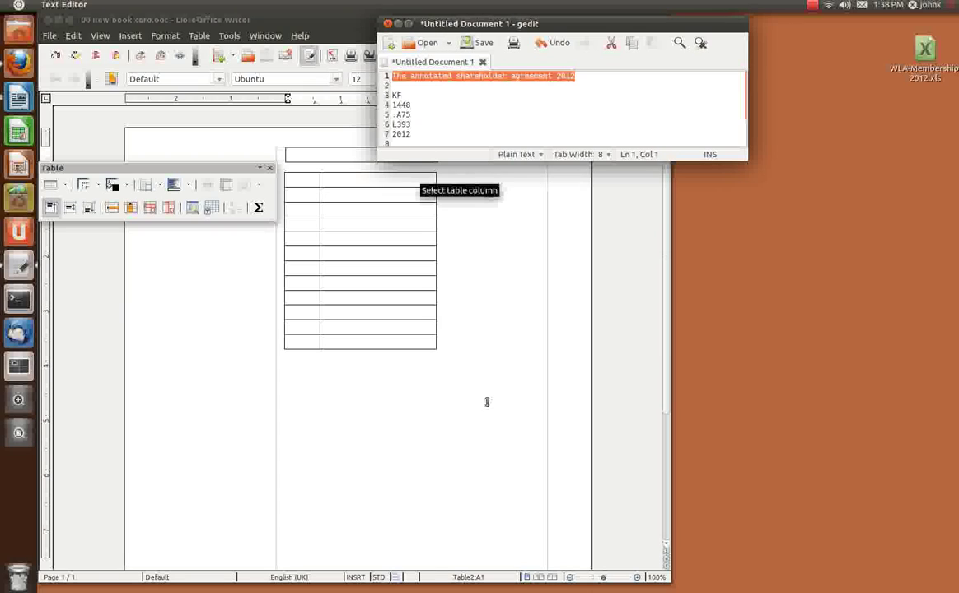
key("ctrl+c")
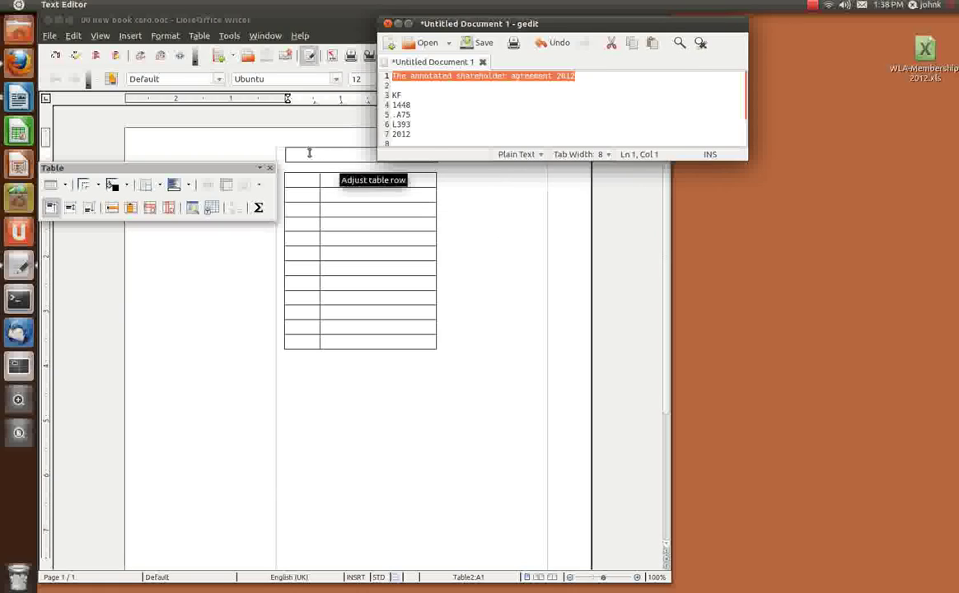
left_click(311, 152)
key("ctrl+v")
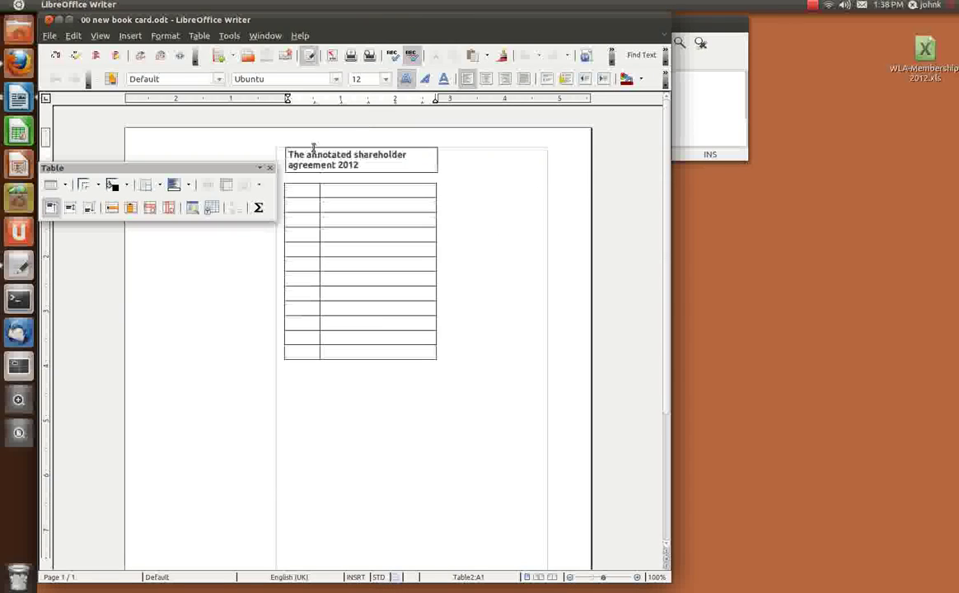
- Copy the five call number lines from KF to 2012 in the gedit notes and paste them below the title on the book card
left_click(680, 116)
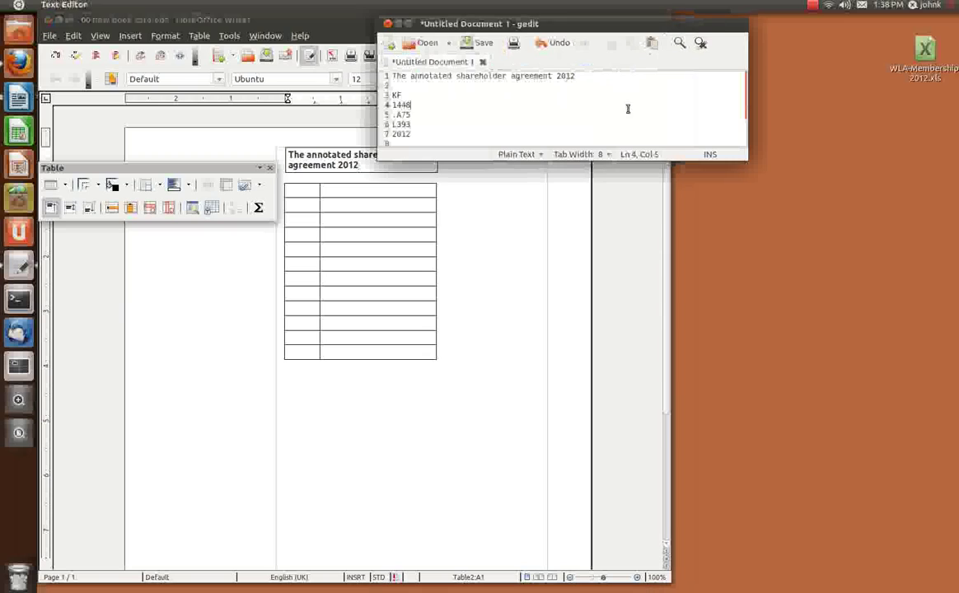
left_click(395, 95)
left_click_drag(398, 96, 424, 125)
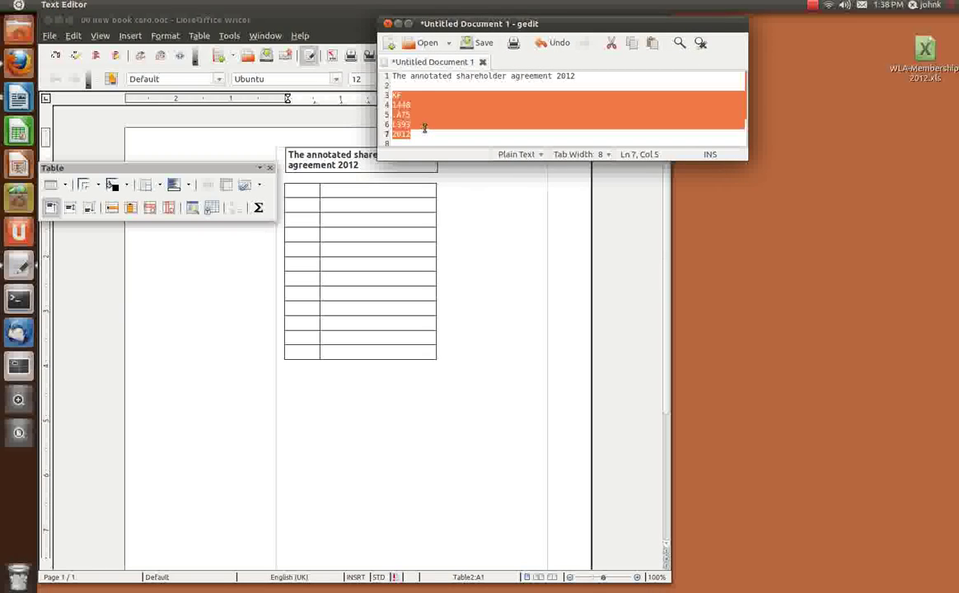
left_click(375, 169)
key("Return")
key("ctrl+v")
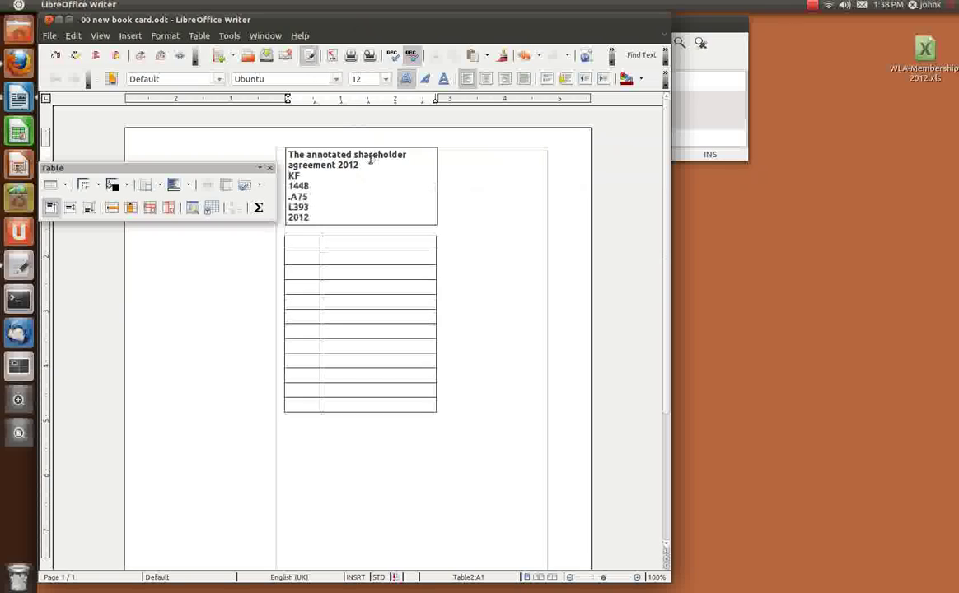
- Join the call number lines on the book card into the single line "KF 1448 .A75 L393 2012"
left_click(317, 176)
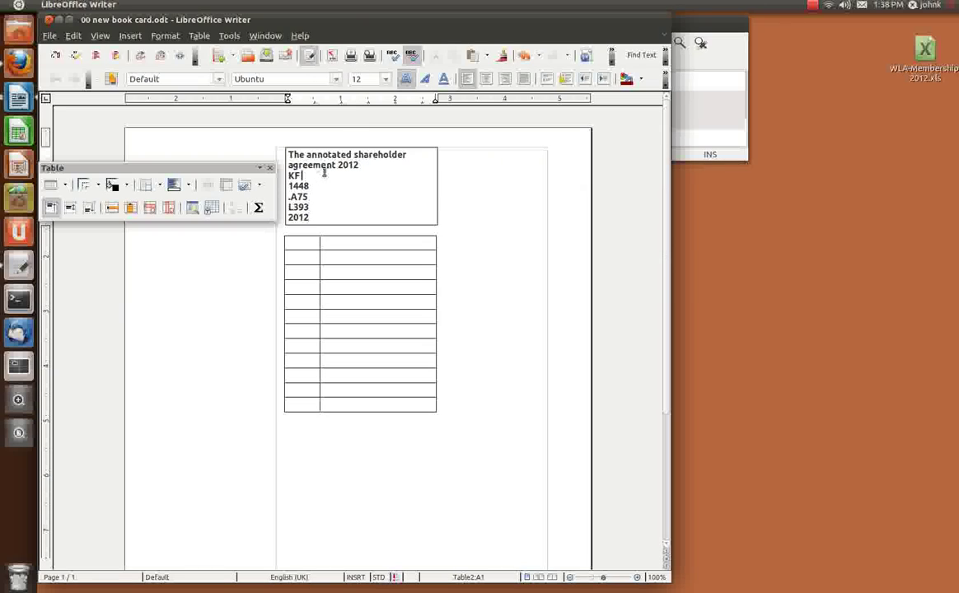
key("Delete")
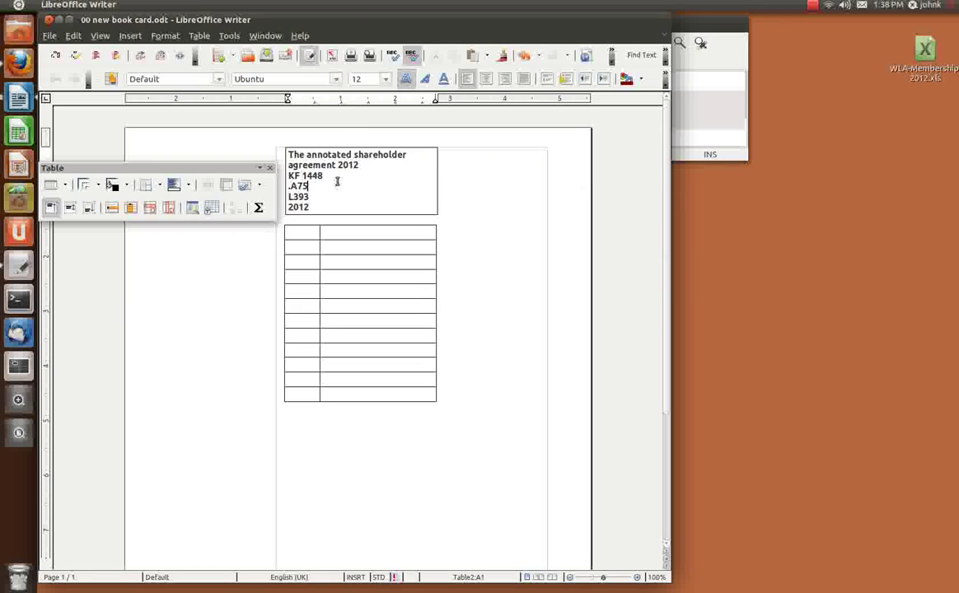
key("End")
key("Delete")
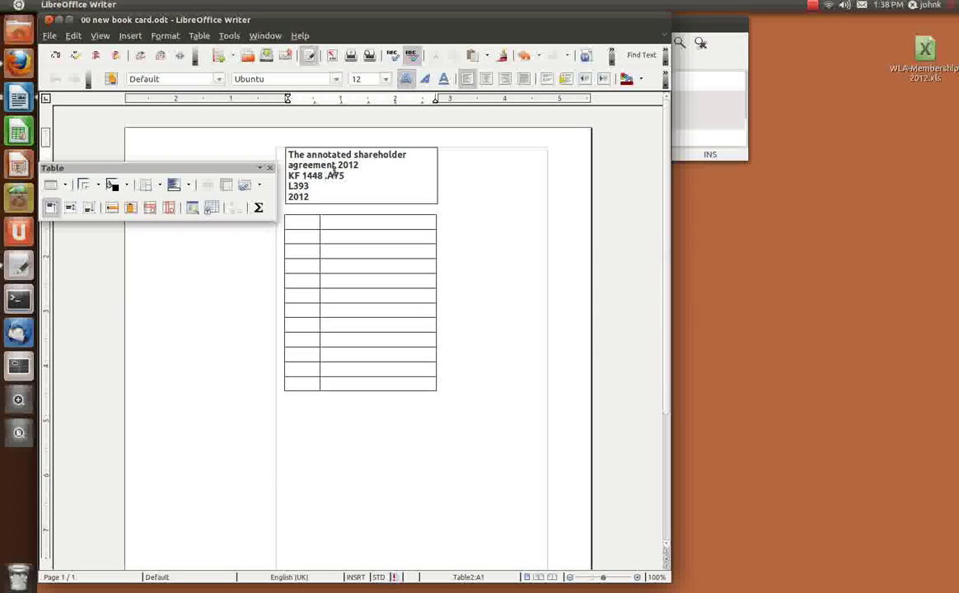
key("End")
key("Delete")
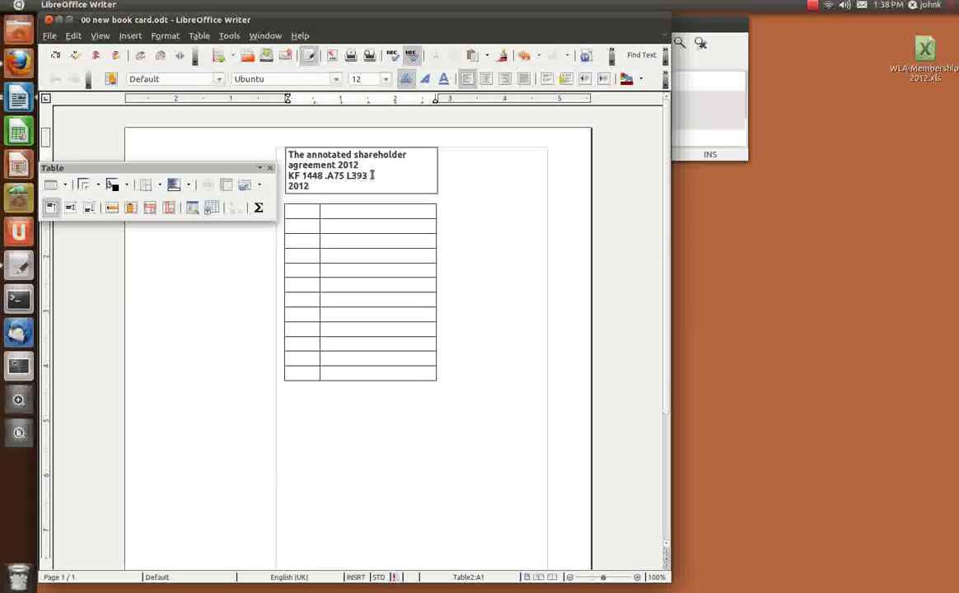
left_click(376, 177)
key("Delete")
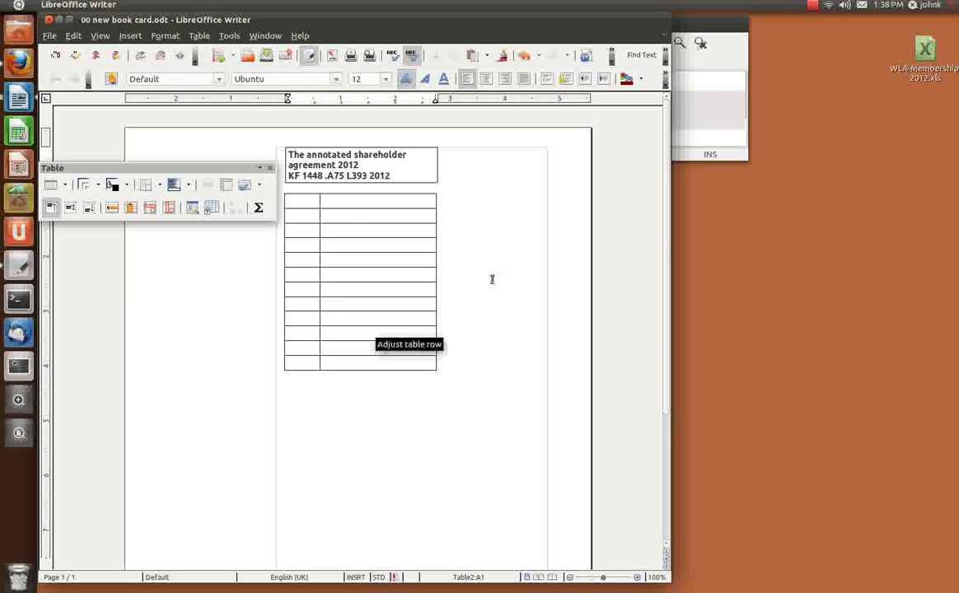
- Print one copy of the book card on the HL-2040-3X5 printer
left_click(50, 35)
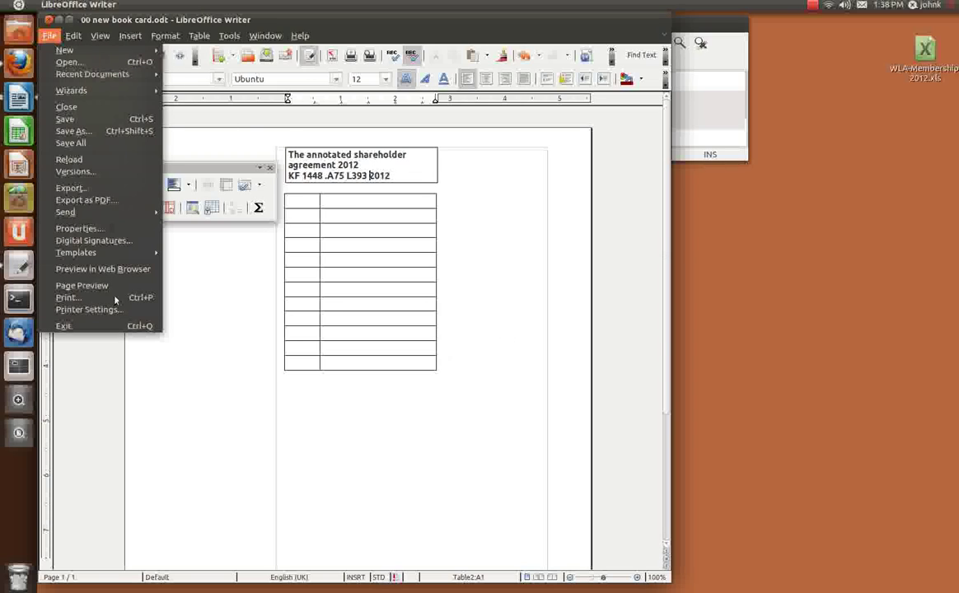
left_click(77, 298)
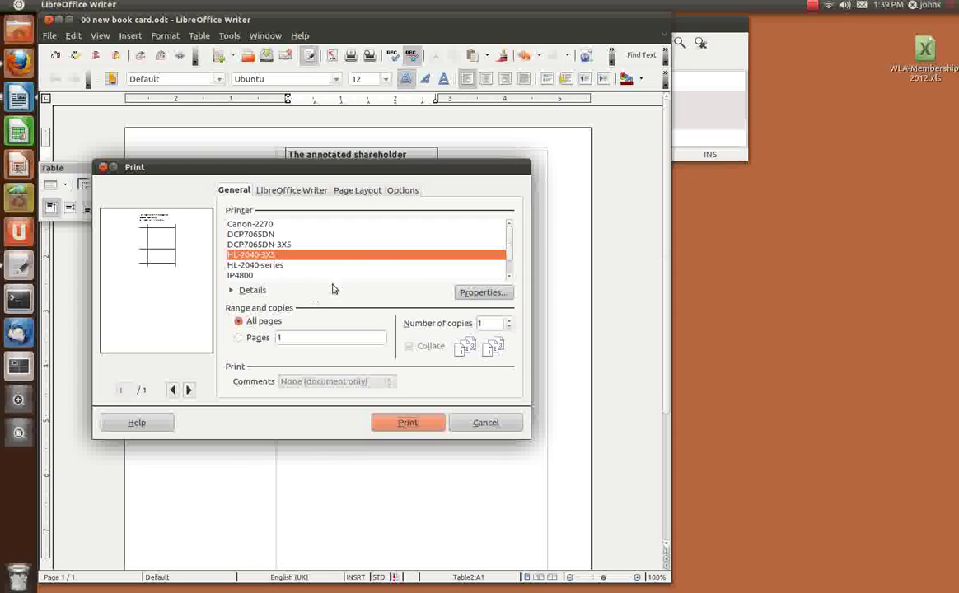
left_click(412, 422)
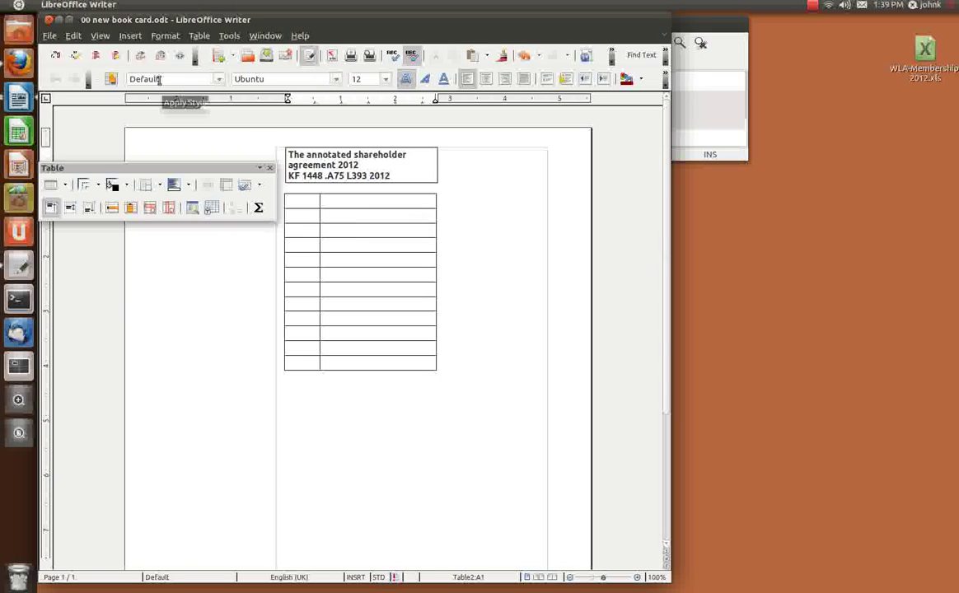
- Open the recent document 00 spine labels.odt
left_click(49, 36)
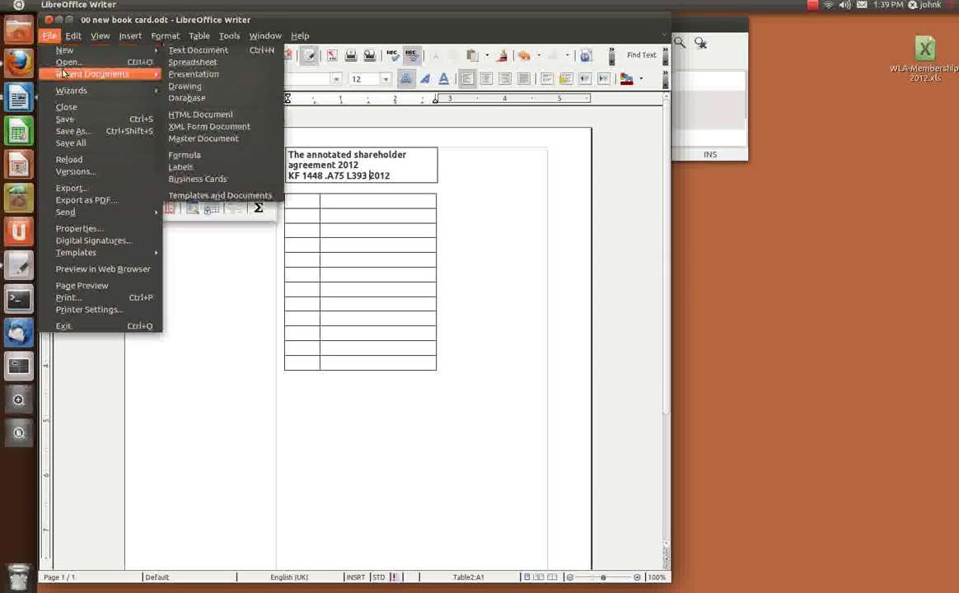
mouse_move(87, 73)
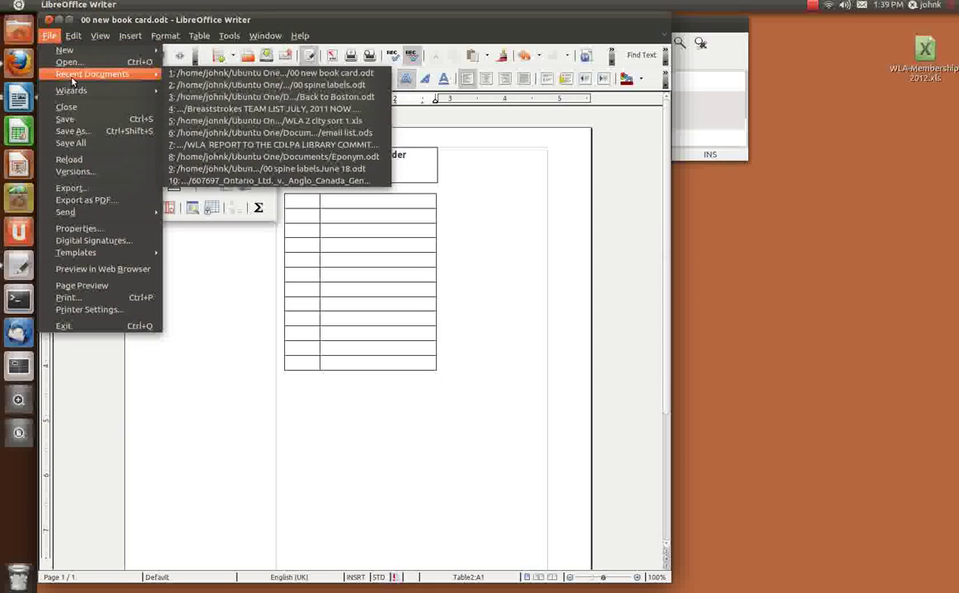
left_click(190, 87)
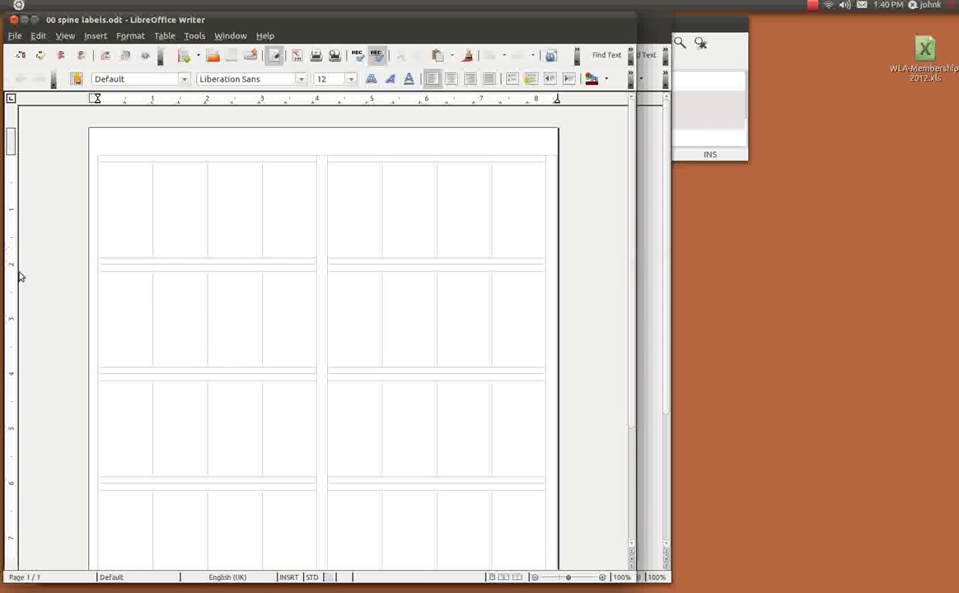
- Fill the first spine label with KF, 1448, .A75, L393, 2012 and WELN, each on its own line, and close the floating Table toolbar
left_click(735, 222)
left_click(229, 215)
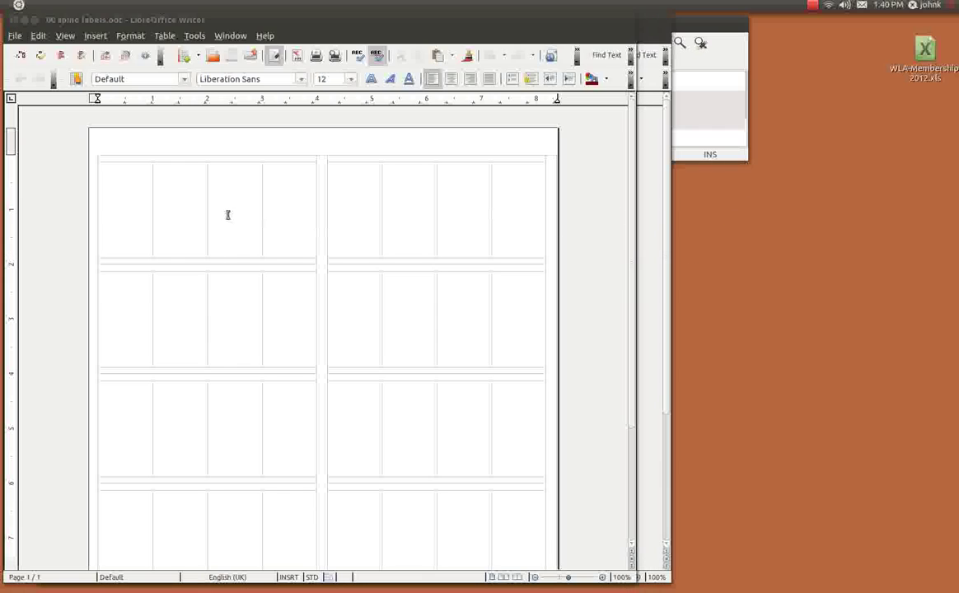
scroll(582, 325, "down", 4)
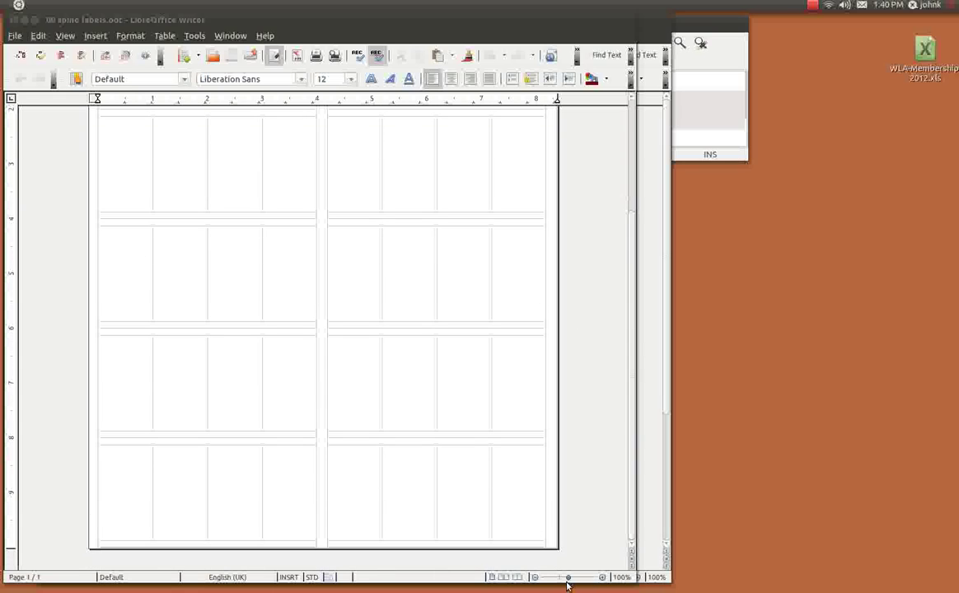
left_click_drag(567, 579, 557, 581)
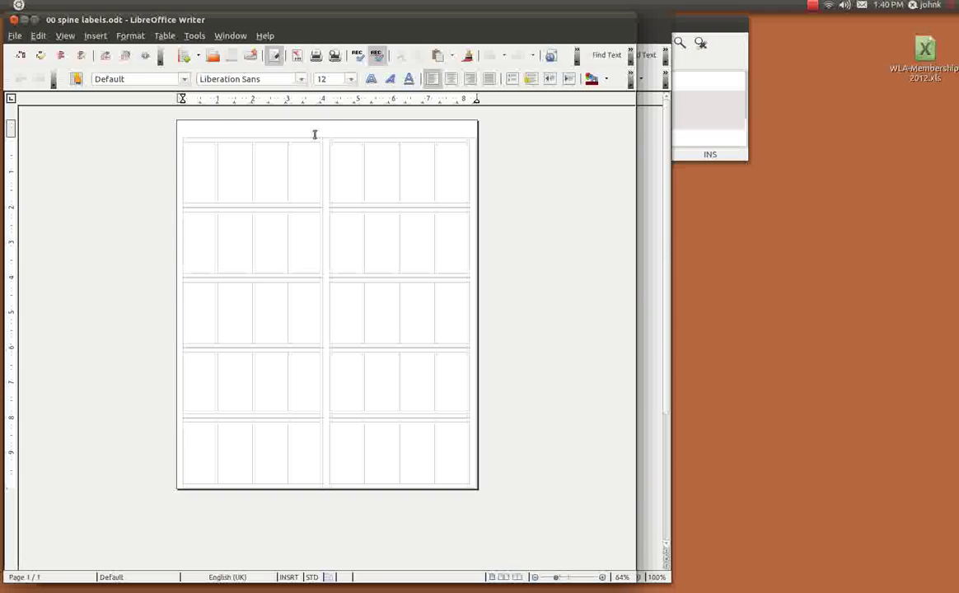
left_click(203, 153)
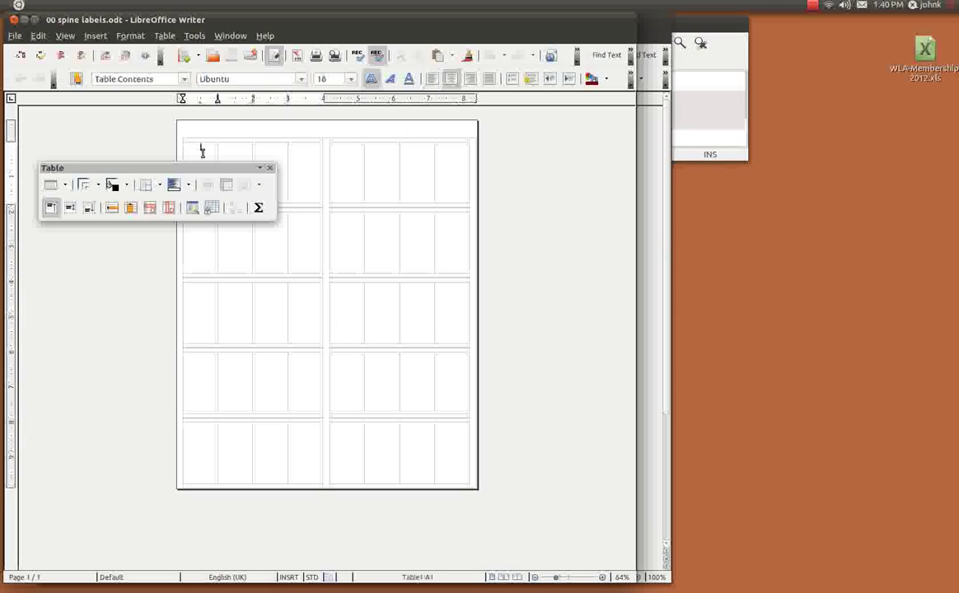
type("KF 1448")
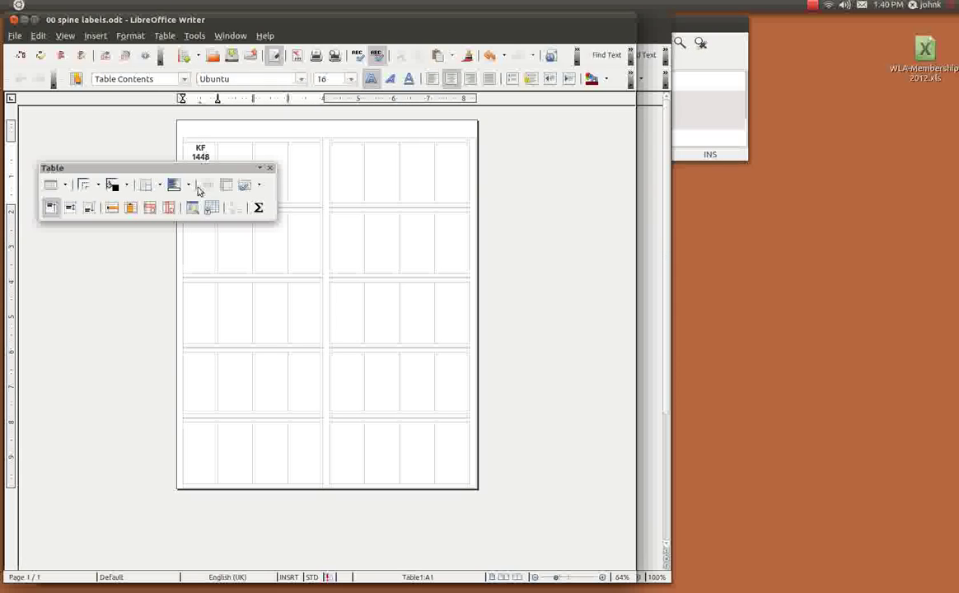
left_click(269, 168)
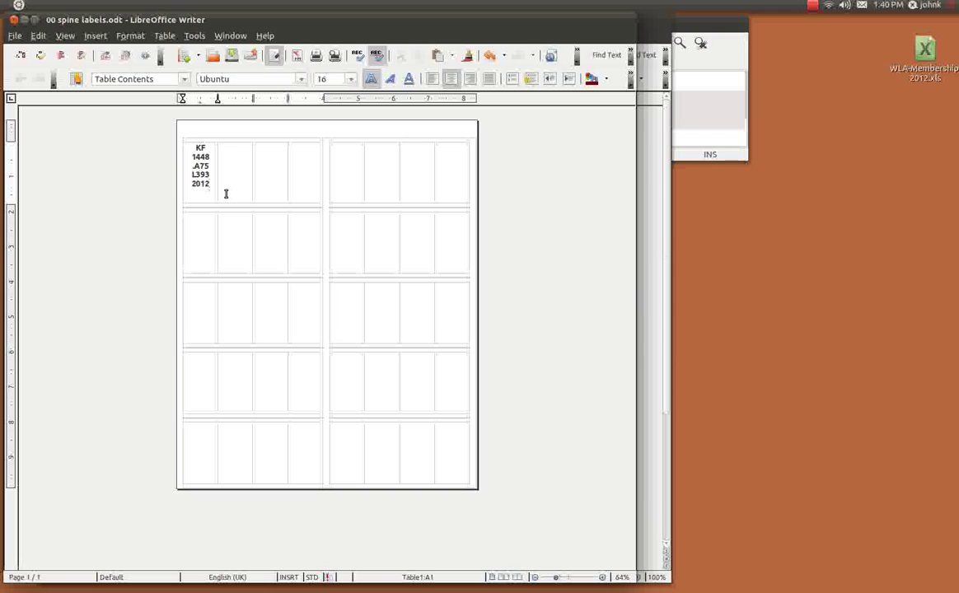
key("Return")
type("WELN")
- Duplicate the complete call number text, including WELN, from the first spine label into the second label of the same row
left_click_drag(195, 148, 214, 177)
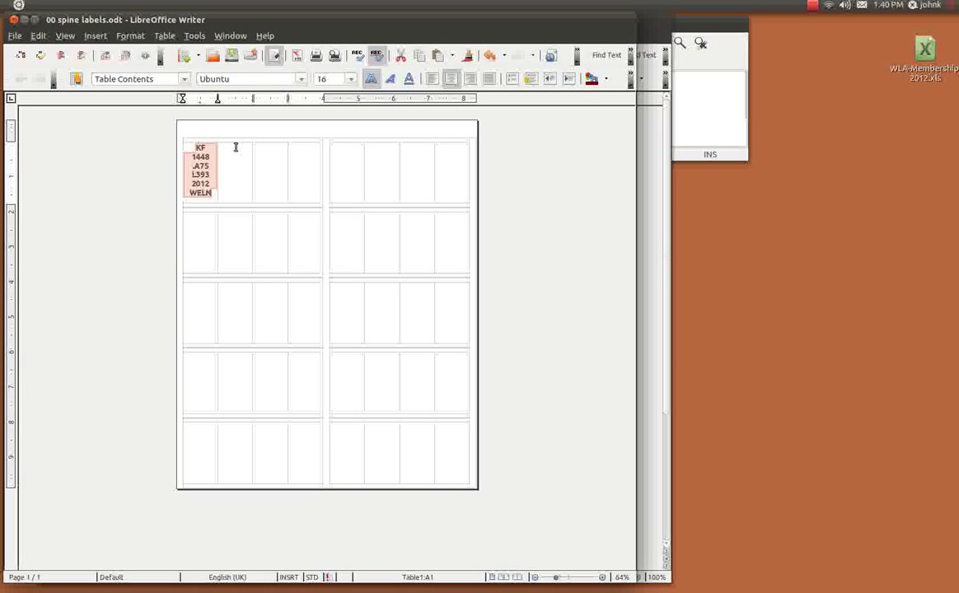
left_click(235, 146)
type("KF 1448 .A75 L393 2012 WELN")
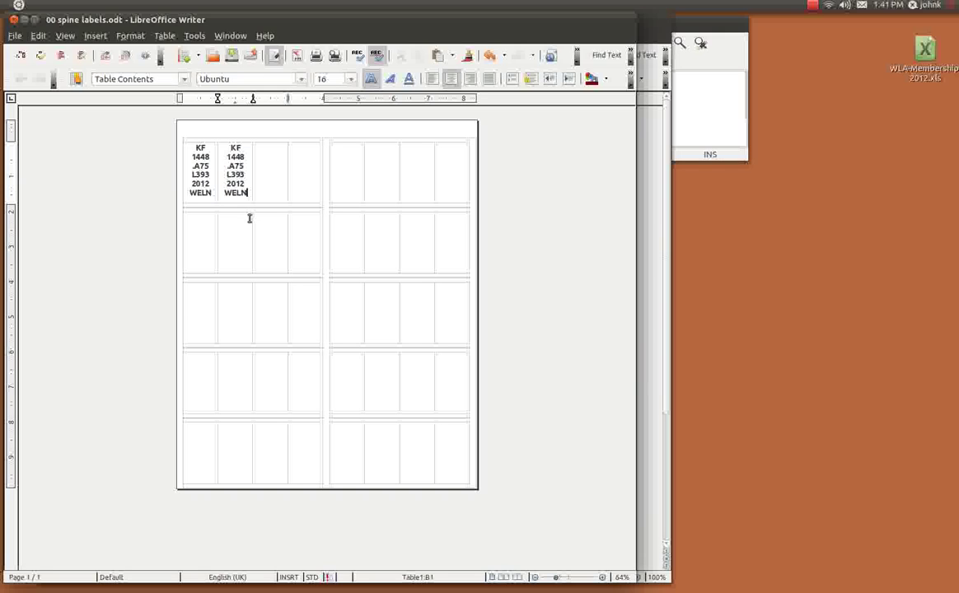
- Copy the sentence "Don't even think about removing this book from the library" from the gedit notes into the third label of the first row
left_click(702, 120)
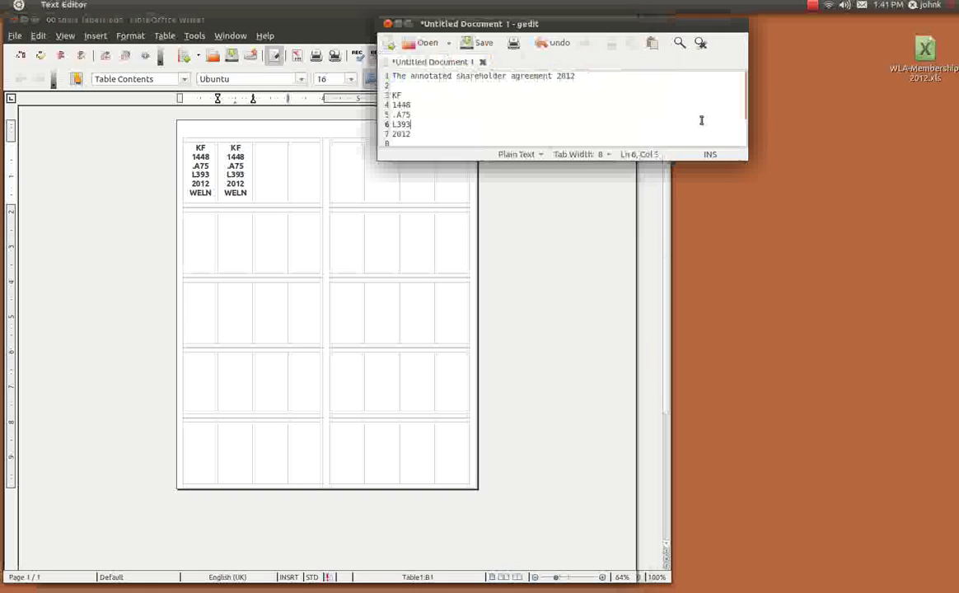
scroll(626, 107, "down", 3)
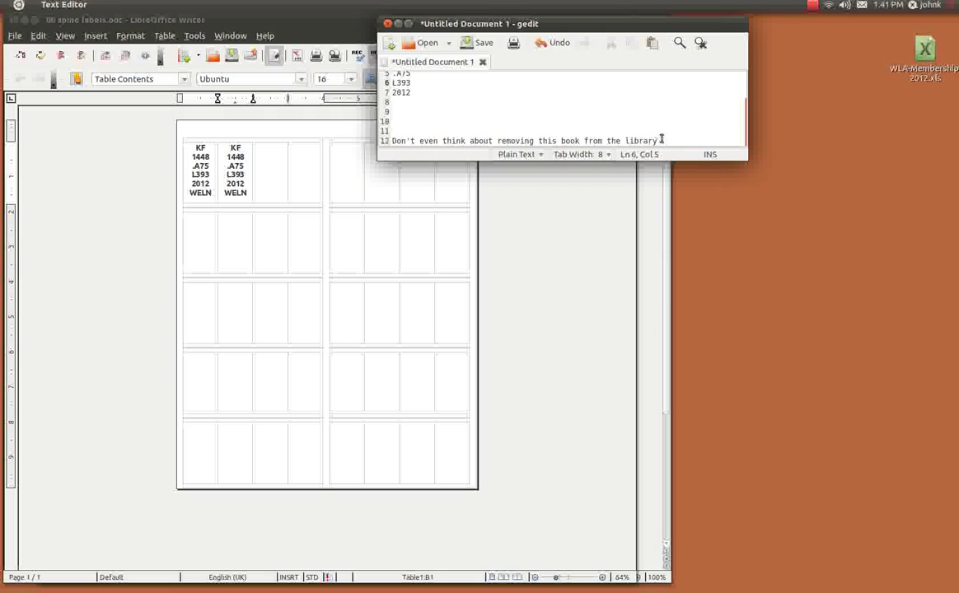
left_click_drag(661, 140, 398, 136)
key("ctrl+c")
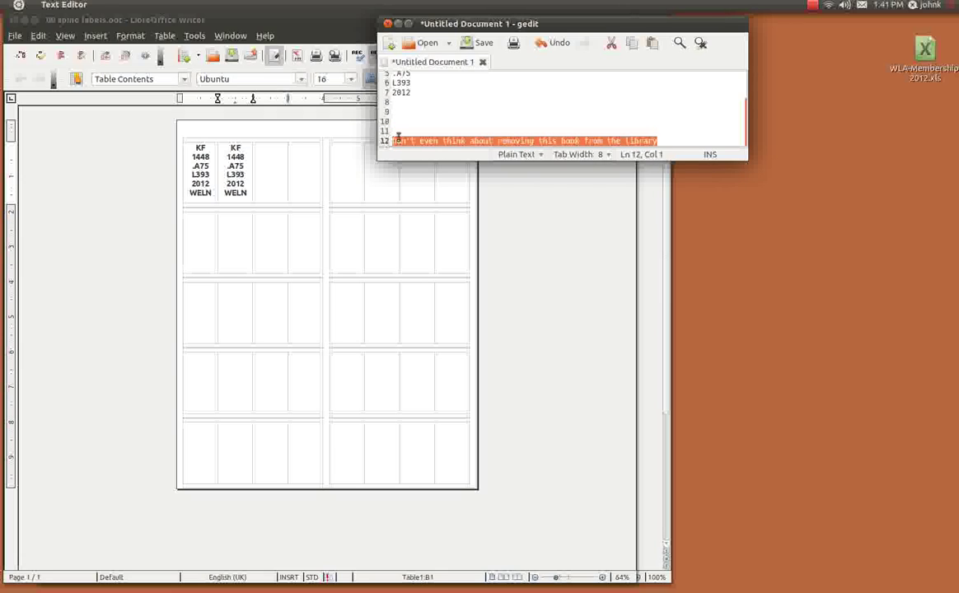
left_click(269, 148)
left_click(269, 148)
key("ctrl+v")
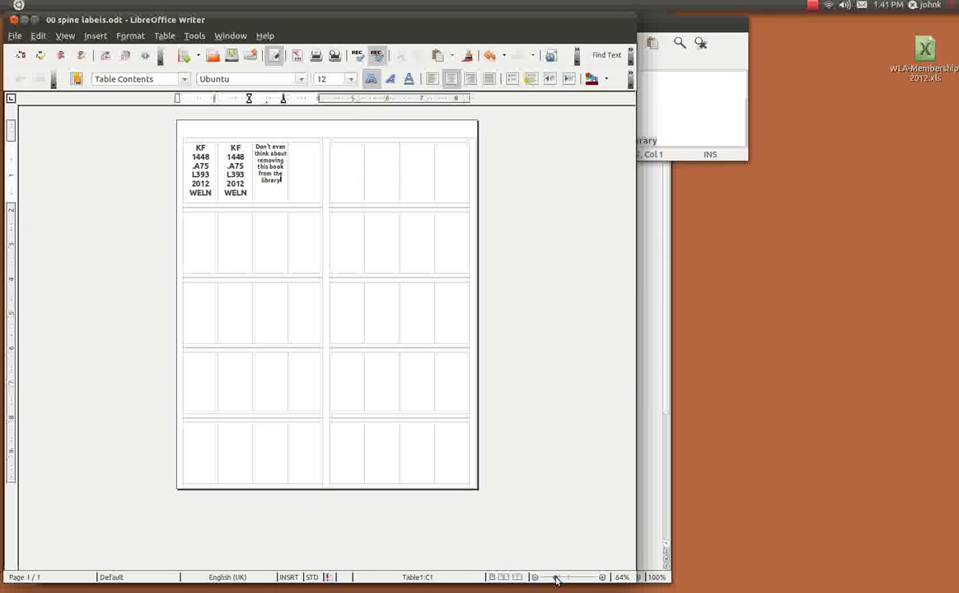
left_click_drag(556, 579, 577, 581)
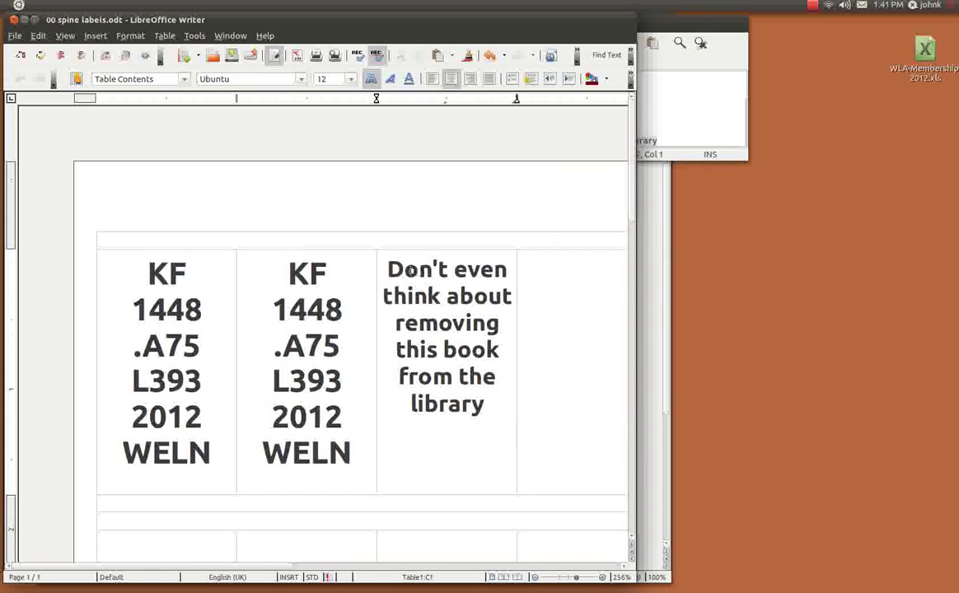
- Insert a blank line above the "Don't even think about removing this book" sentence in the third label of the first row
left_click(387, 266)
key("Return")
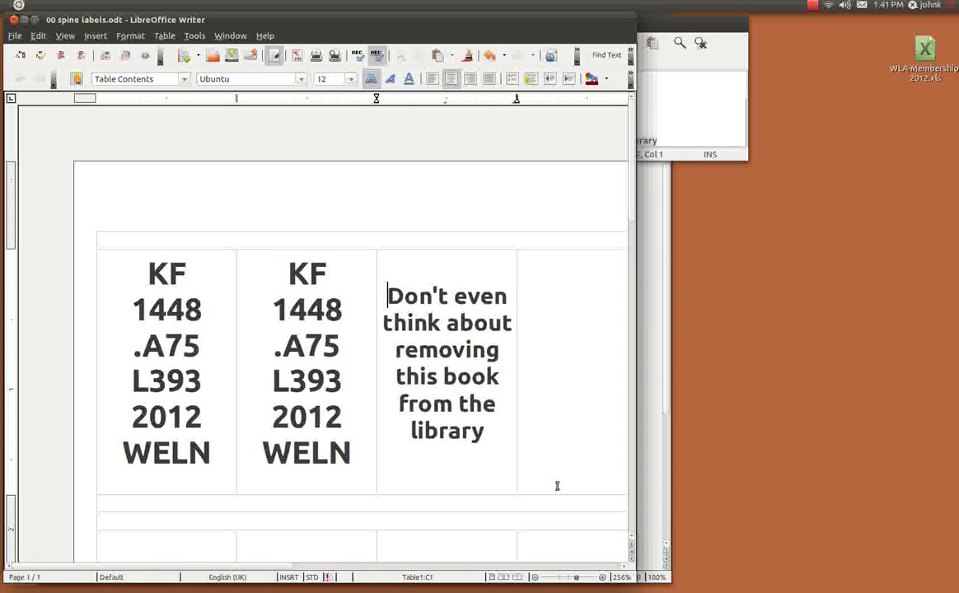
- Zoom out to 86% and look over the layout of the filled and empty labels across the whole sheet
left_click(575, 579)
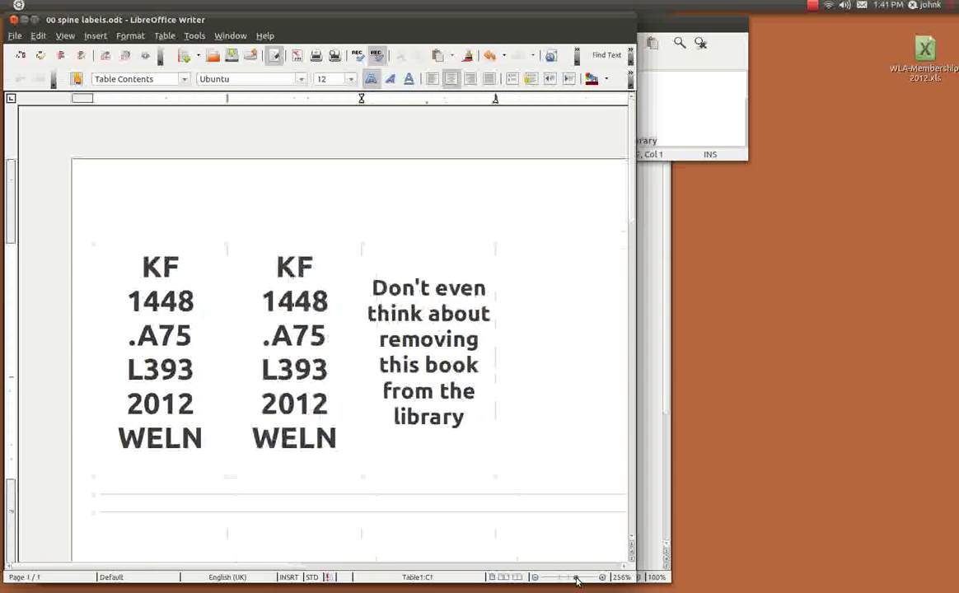
left_click_drag(575, 581, 563, 578)
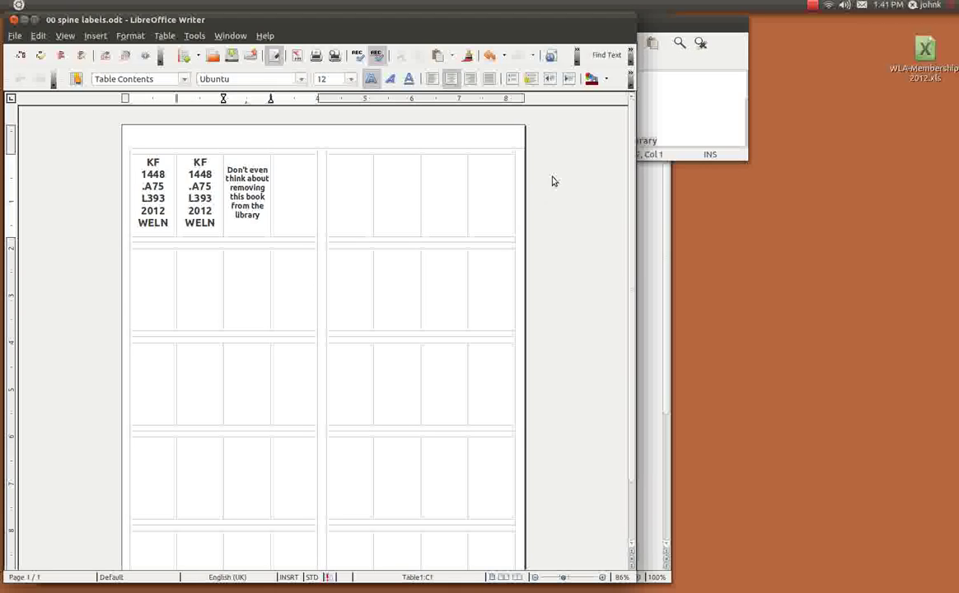
scroll(583, 208, "down", 1)
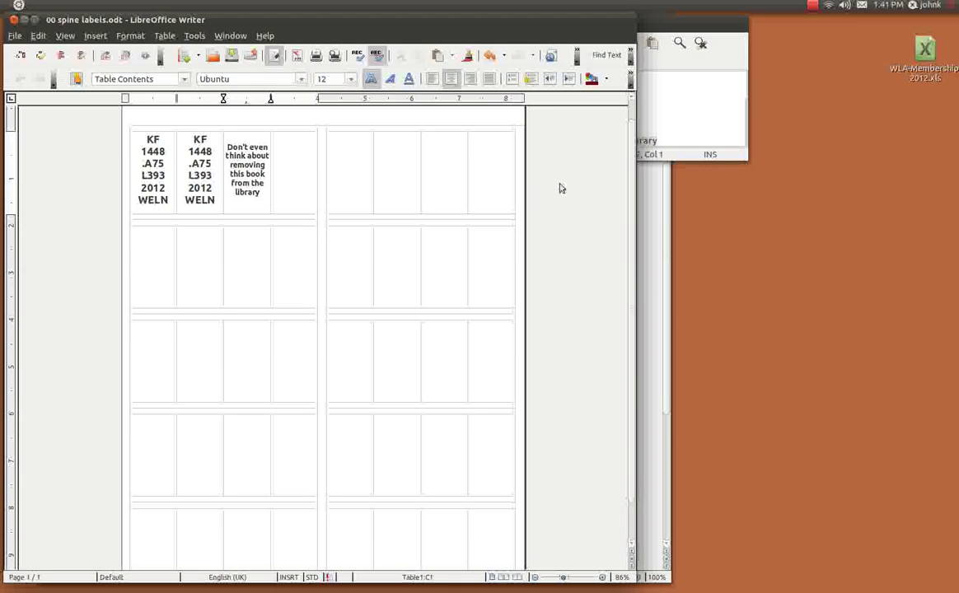
scroll(599, 330, "down", 1)
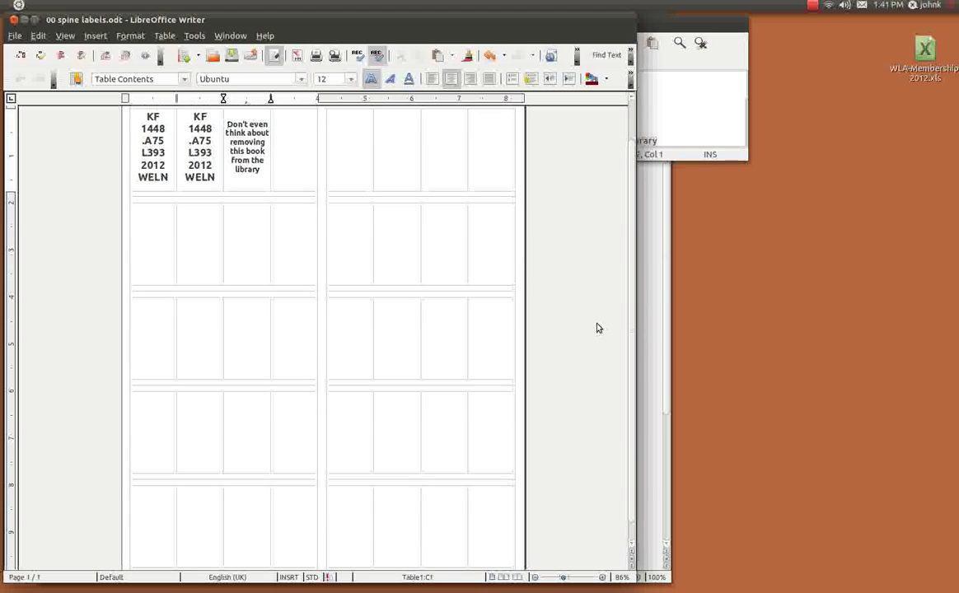
scroll(599, 327, "down", 1)
scroll(594, 318, "up", 1)
scroll(610, 445, "down", 1)
scroll(617, 430, "up", 3)
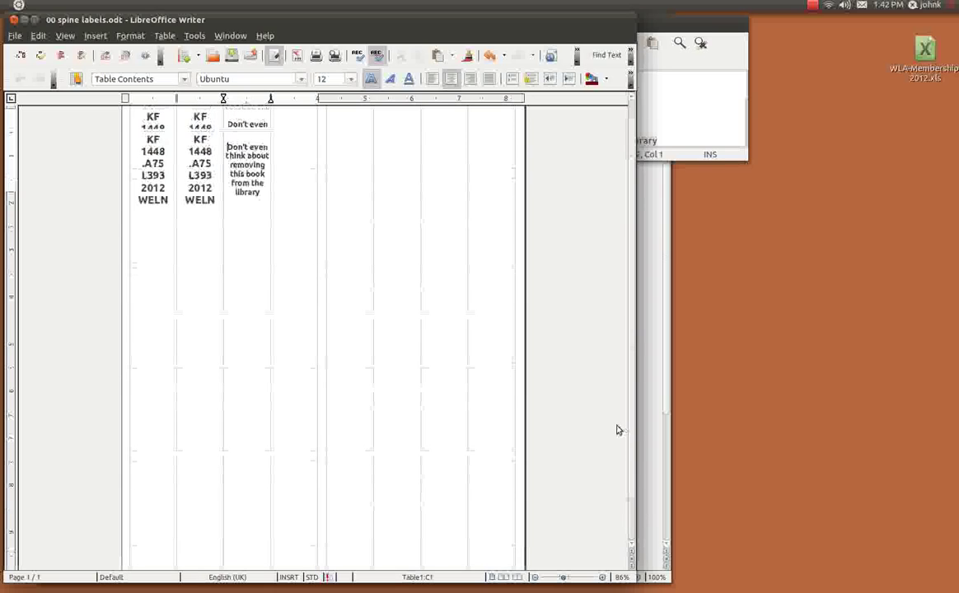